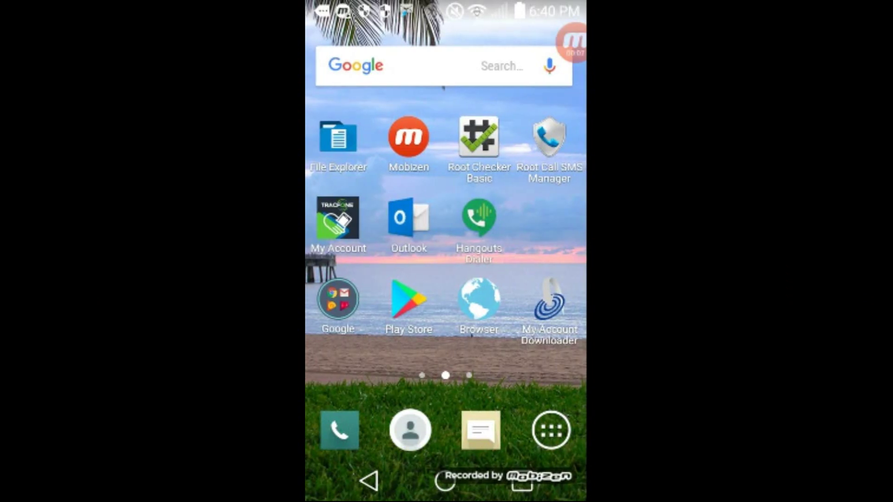
Step: Return to the first home screen page and open the Utilities folder containing QuickMemo+
left_click_drag(530, 223, 363, 223)
left_click_drag(530, 224, 363, 223)
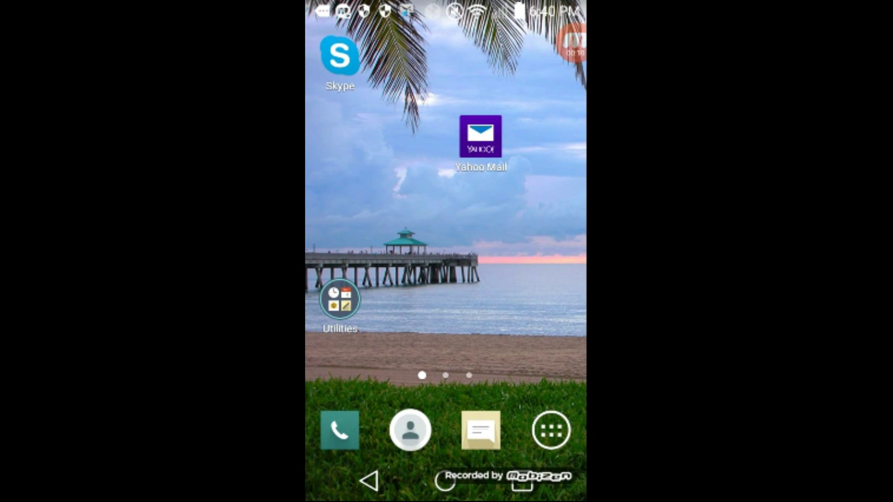
left_click(340, 299)
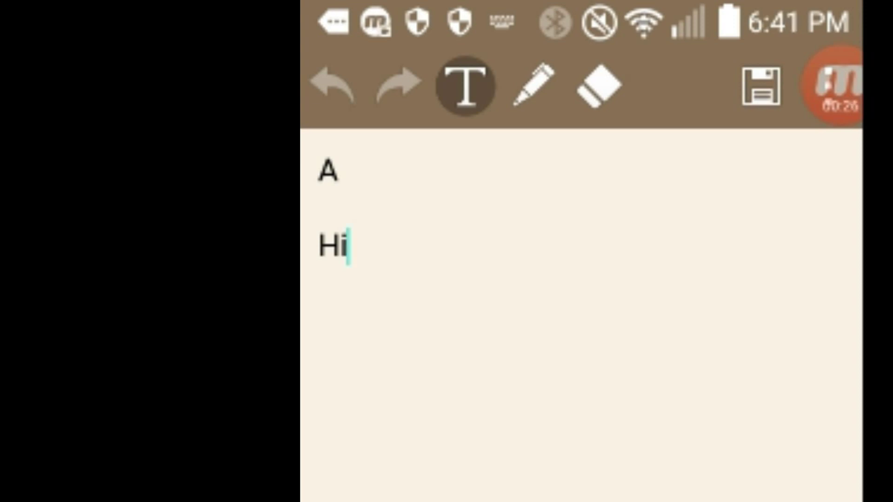
type("r")
Step: Backspace the auto-corrected test words (Hir, Hit, Himt, Hue) on the second line down to H
key("BackSpace")
type("t")
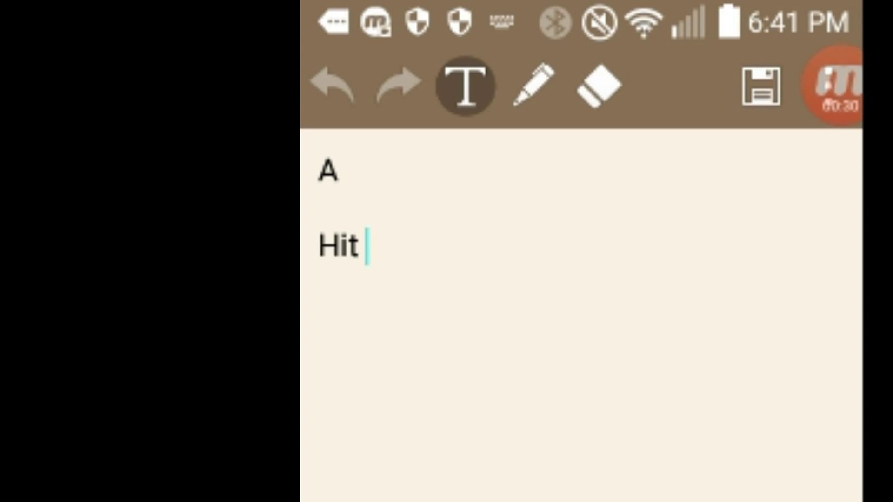
key("BackSpace")
type("r")
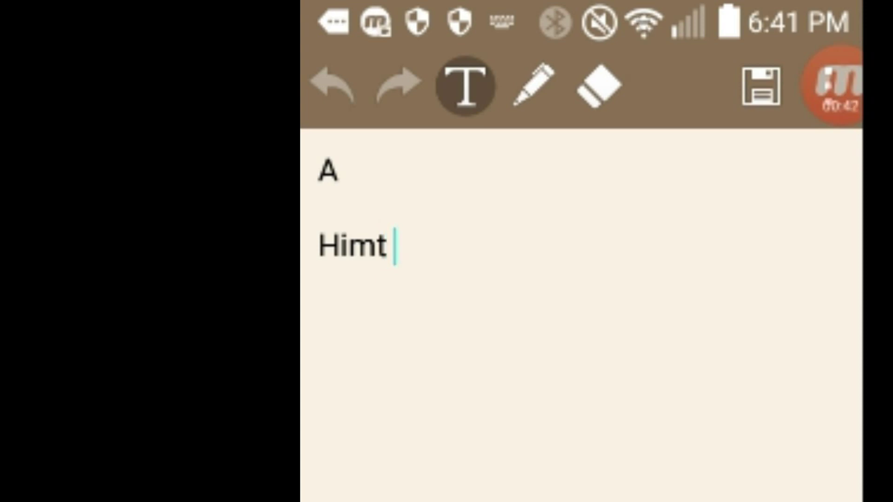
key("BackSpace")
type(".")
key("BackSpace")
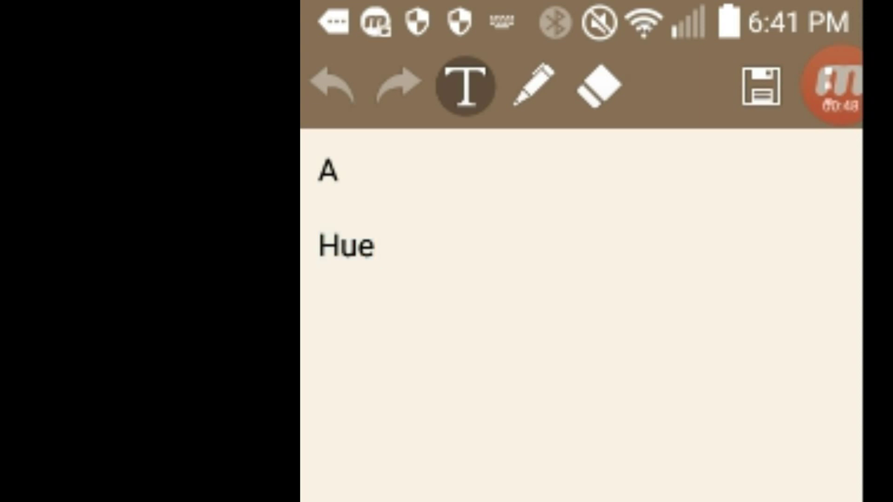
key("BackSpace")
key("BackSpace")
key("BackSpace")
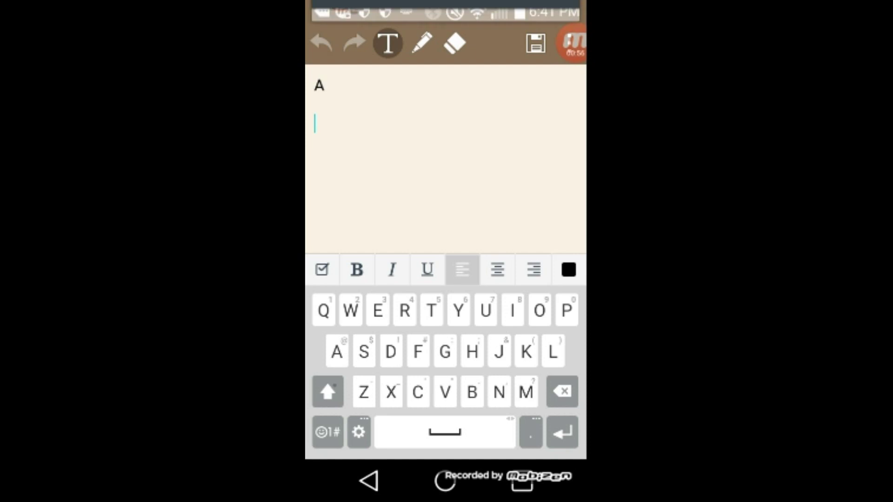
Step: Go from the notification shade to Settings > Language & input > LG Keyboard settings
left_click_drag(447, 4, 447, 265)
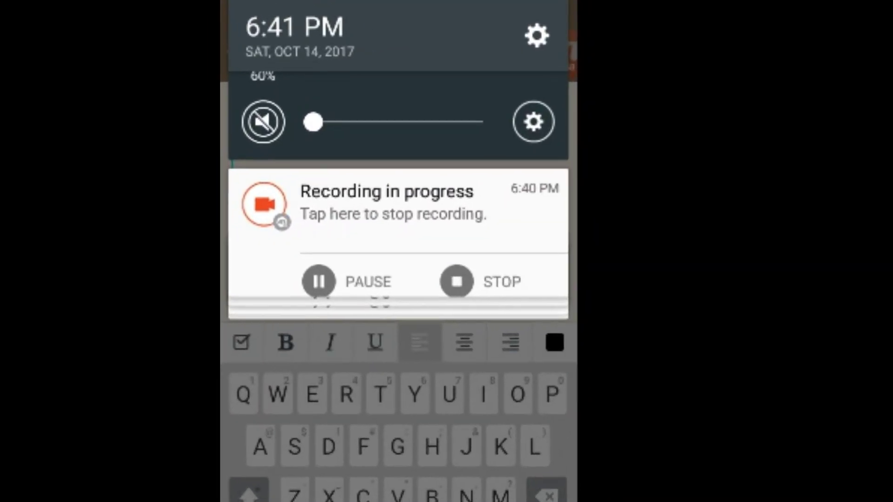
left_click_drag(446, 69, 447, 245)
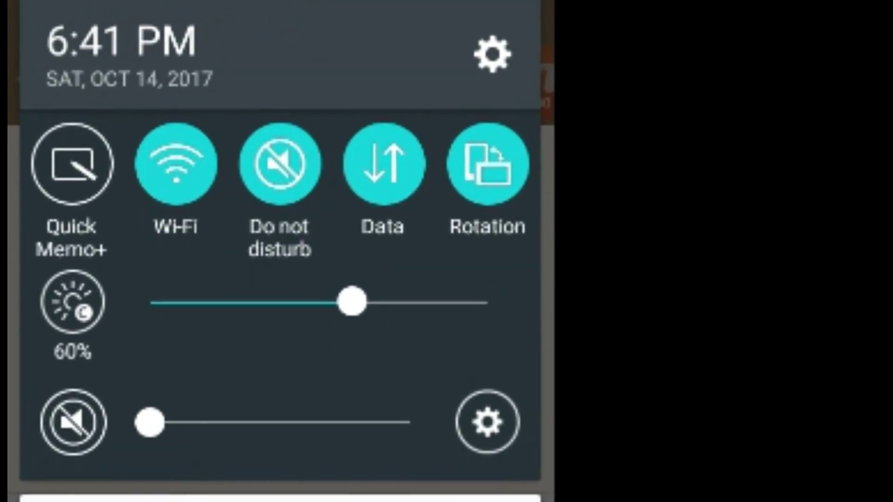
left_click(489, 56)
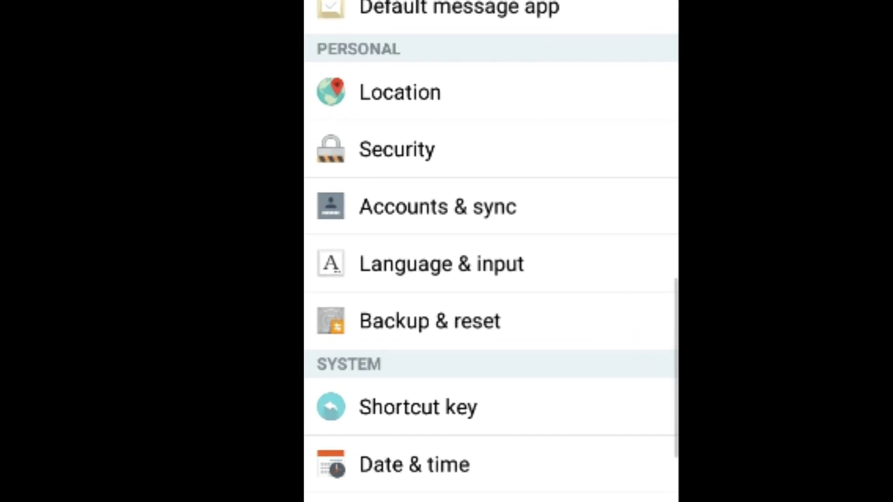
scroll(447, 279, "down", 3)
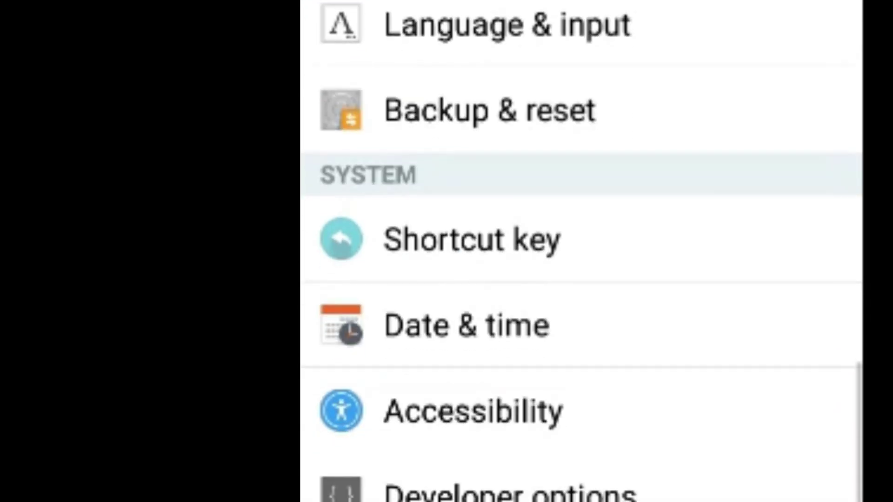
scroll(581, 252, "up", 1)
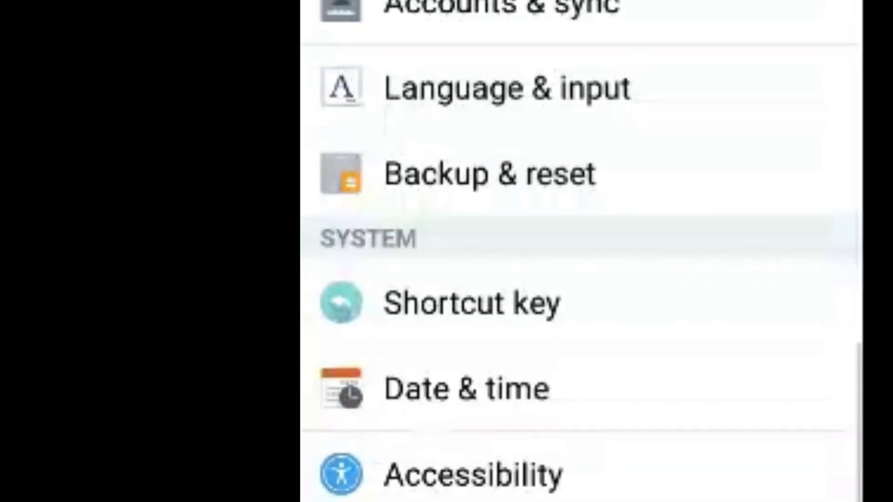
left_click(506, 90)
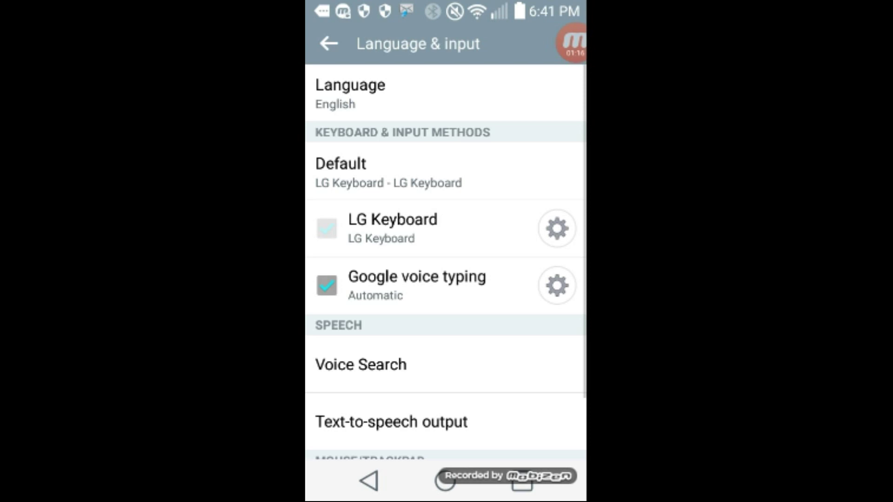
left_click(557, 228)
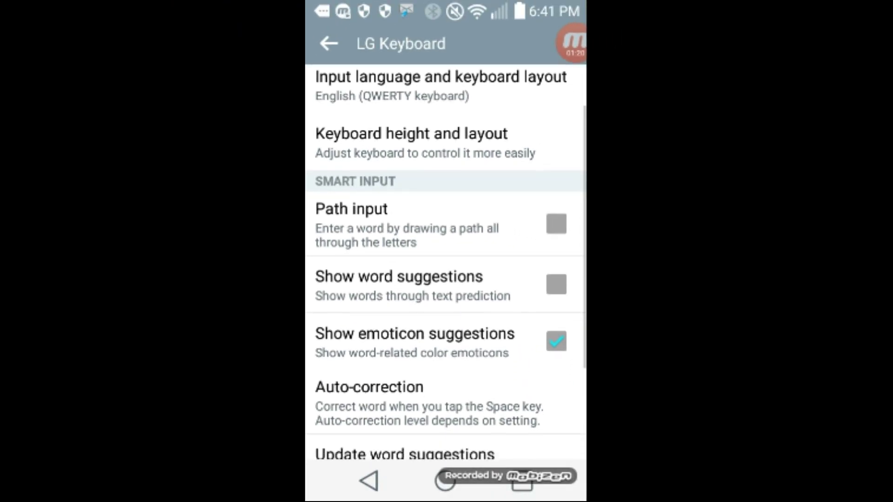
scroll(446, 265, "down", 2)
scroll(446, 262, "down", 1)
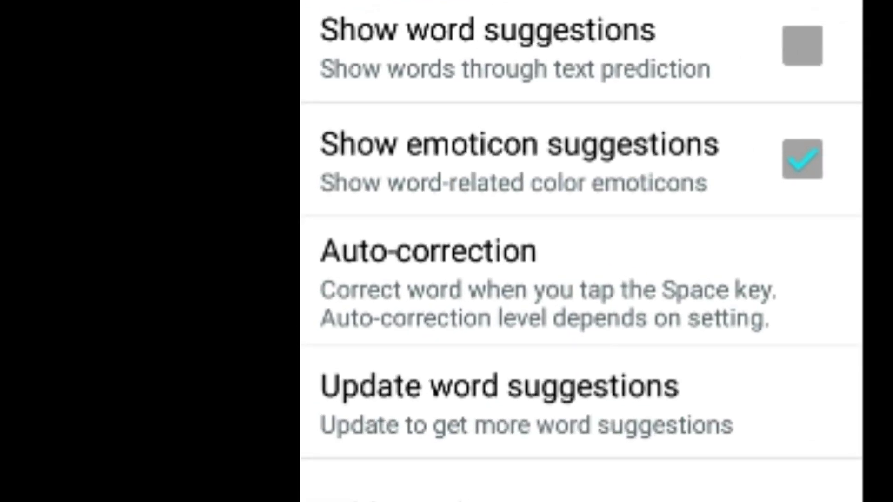
Step: Change the LG Keyboard auto-correction level from Mild to Off, then confirm the choice
left_click(428, 279)
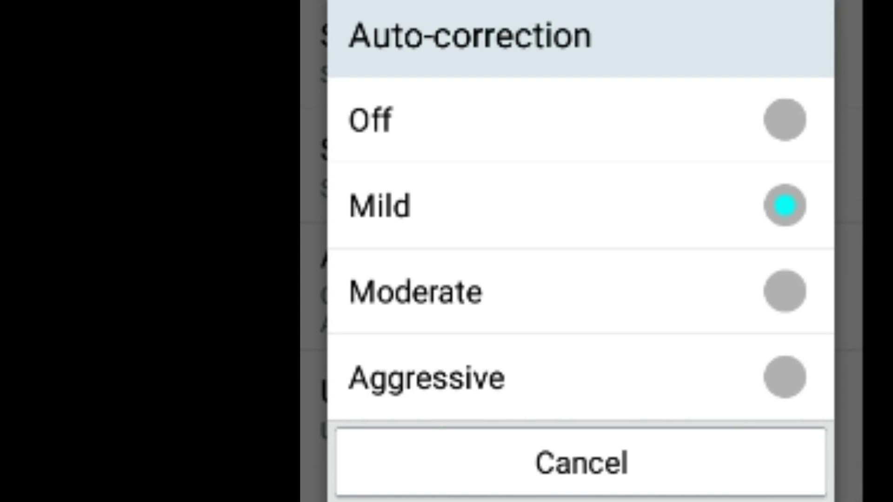
key("Escape")
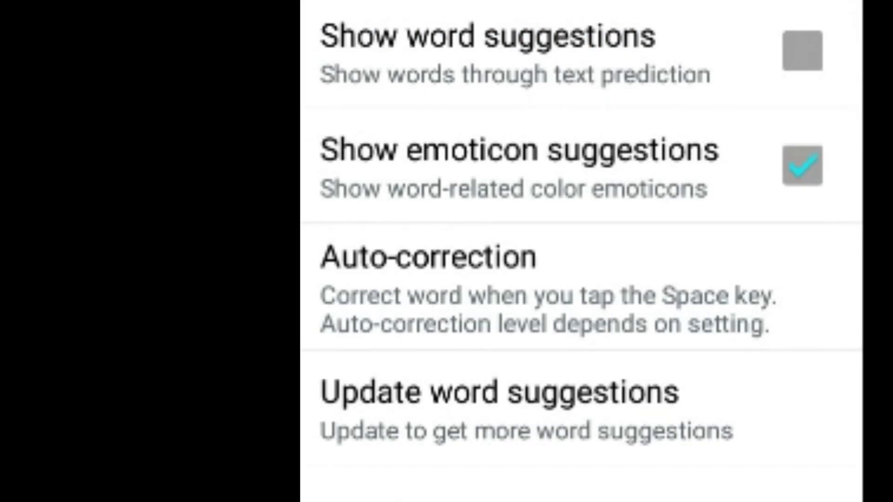
left_click(429, 286)
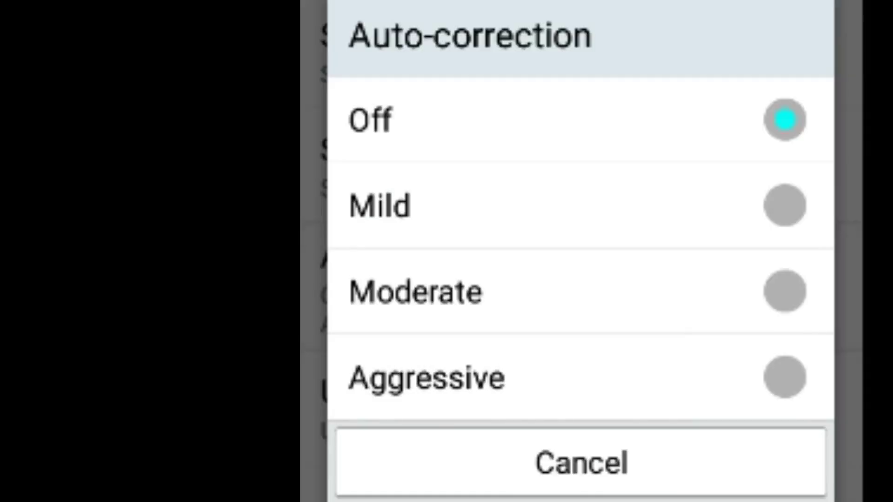
key("Escape")
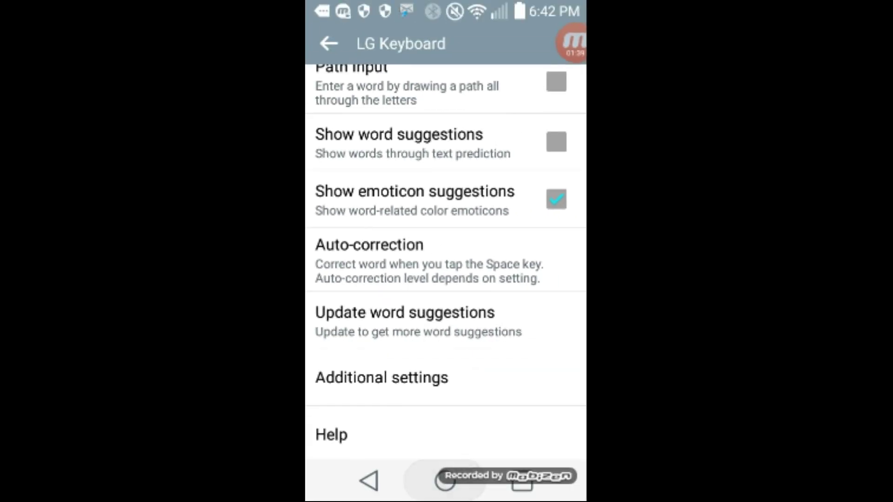
Step: Reopen the note in QuickMemo+ from Utilities and backspace the garbled second-line text to H
key("Home")
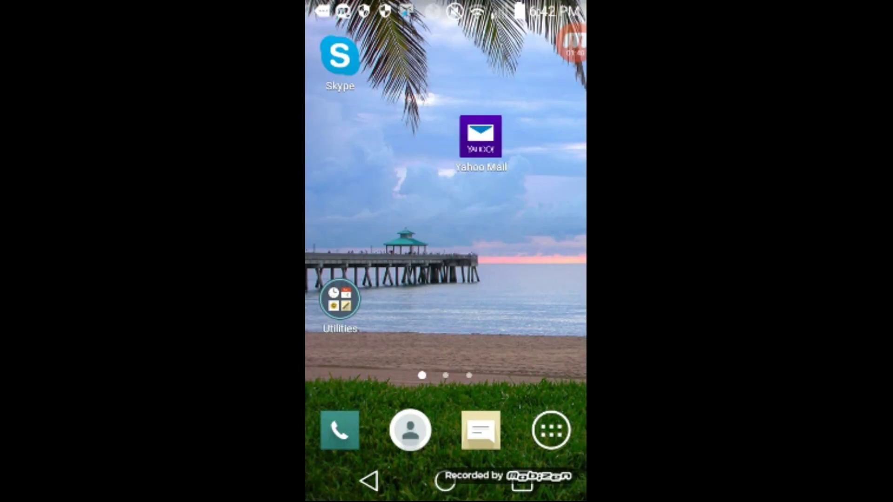
left_click(340, 300)
left_click(420, 293)
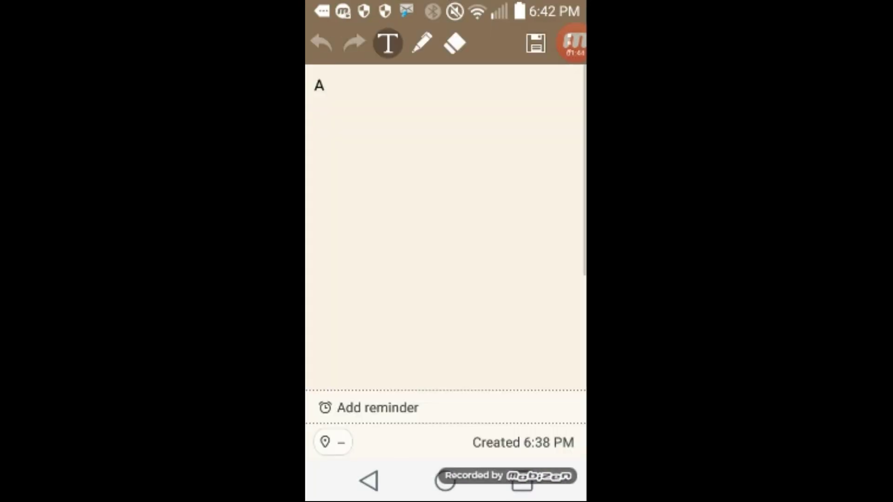
left_click(315, 146)
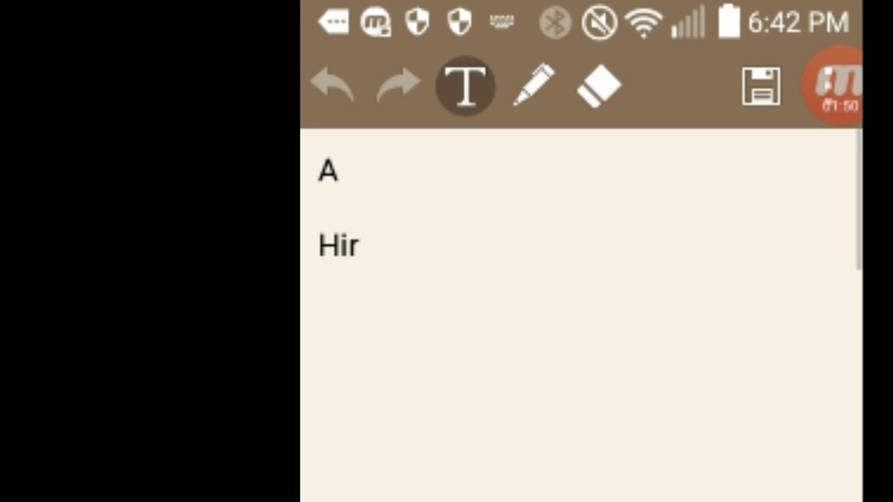
type(" bffg ")
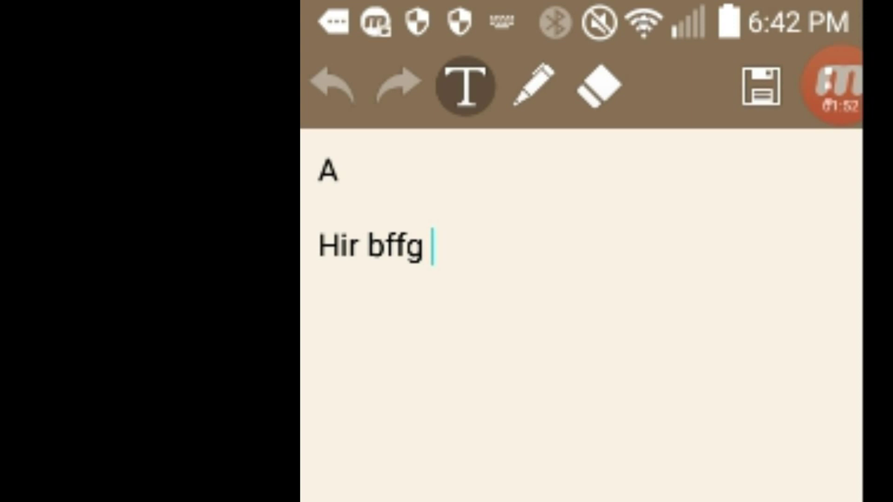
type("hhh")
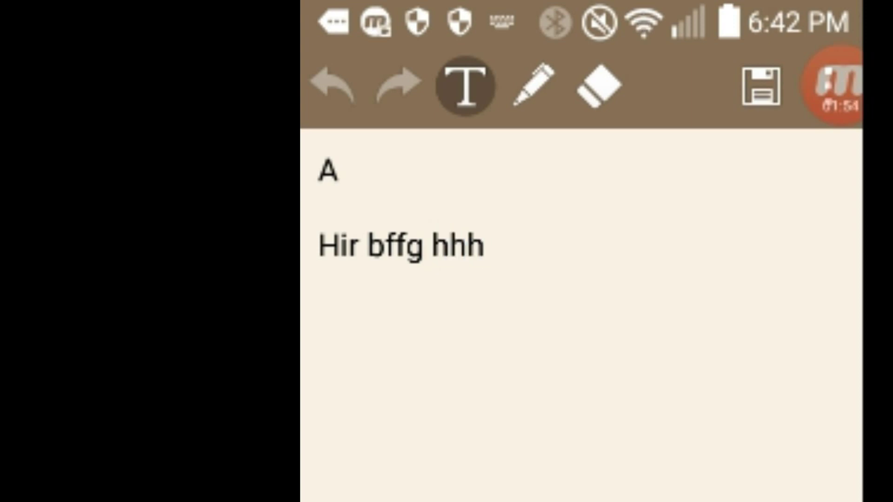
key("BackSpace")
key("BackSpace")
key("BackSpace")
key("BackSpace")
key("BackSpace")
key("BackSpace")
key("BackSpace")
key("BackSpace")
key("BackSpace")
key("BackSpace")
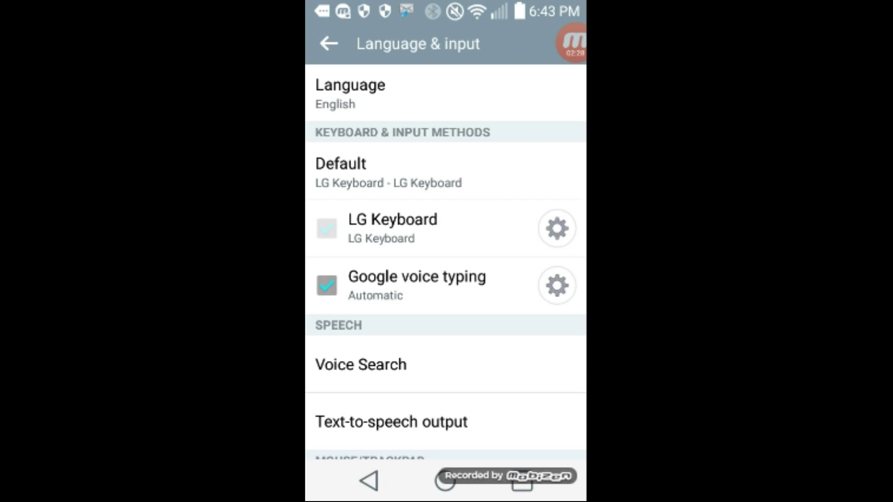
scroll(445, 260, "down", 3)
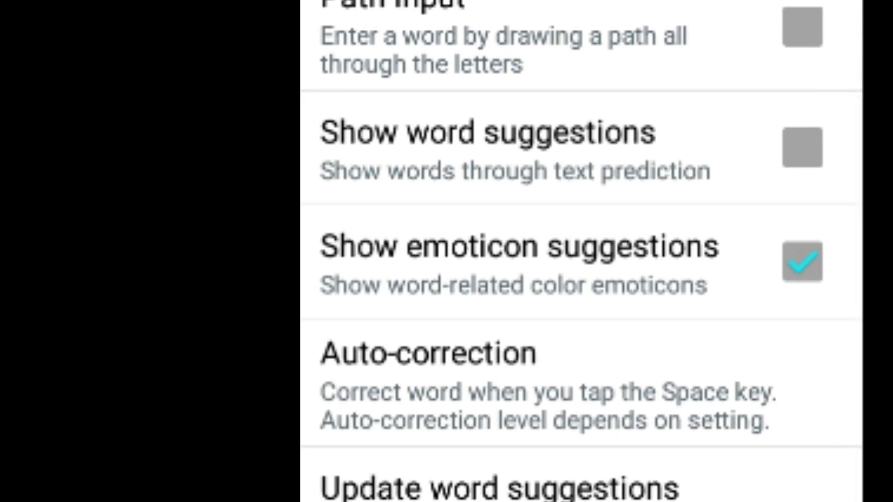
Step: Enable Show word suggestions under Smart input, then go back to the home screen
left_click(802, 148)
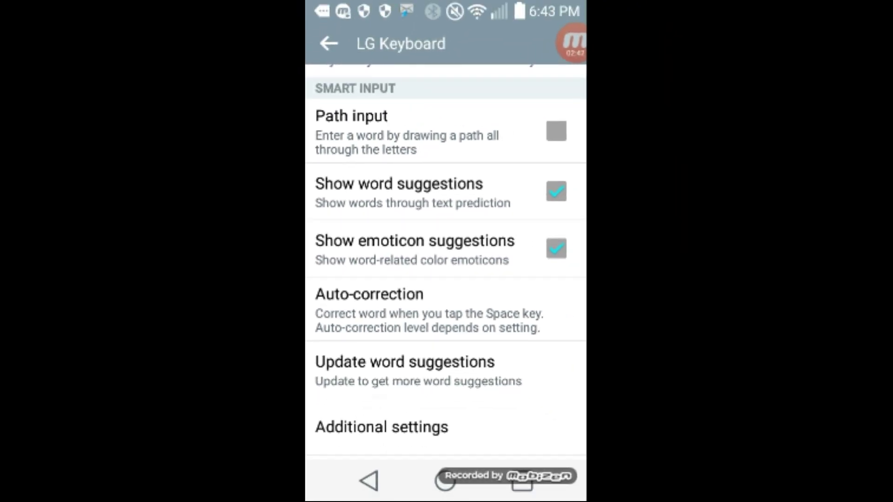
left_click(445, 480)
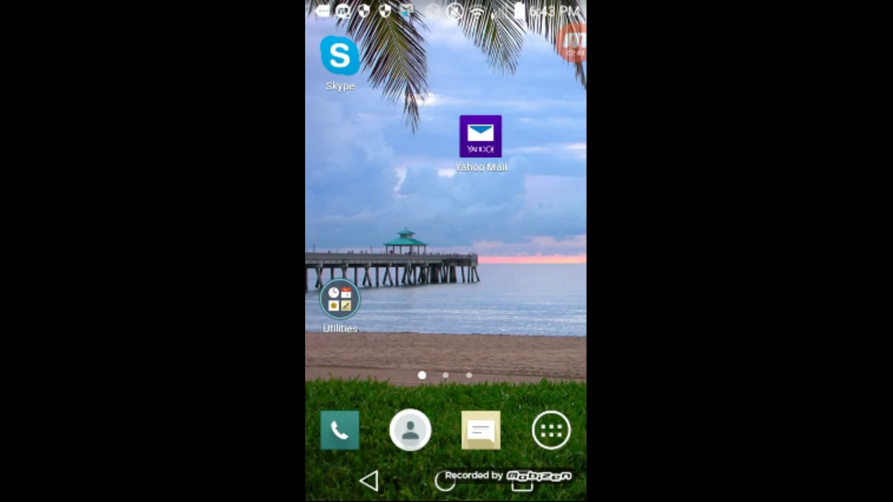
Step: Reopen the QuickMemo+ note, pick Hire from the suggestions for Hir, then type he
left_click(340, 299)
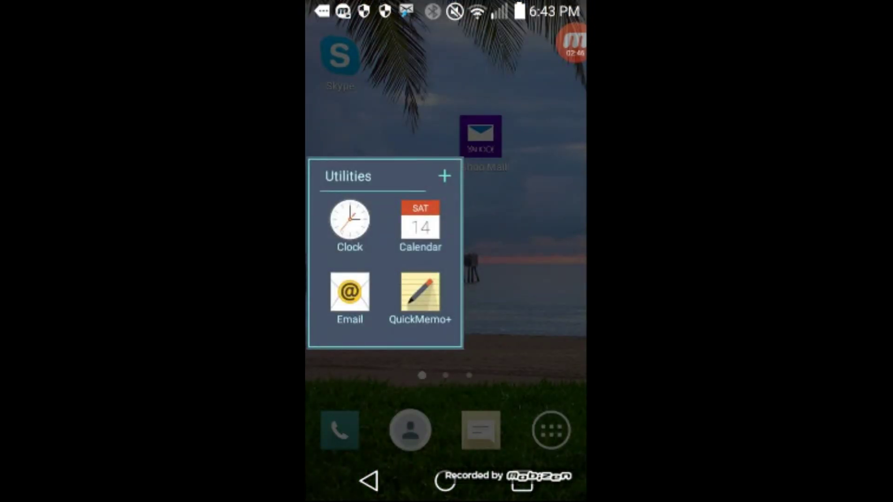
left_click(420, 296)
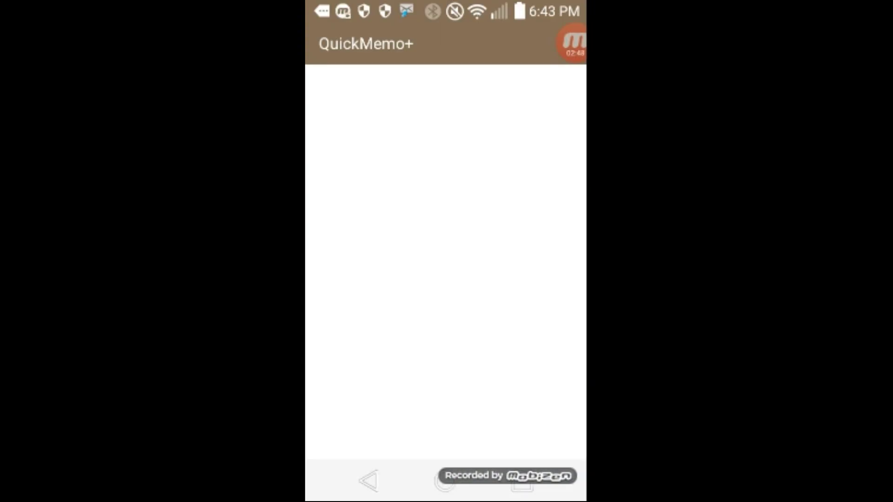
left_click(315, 125)
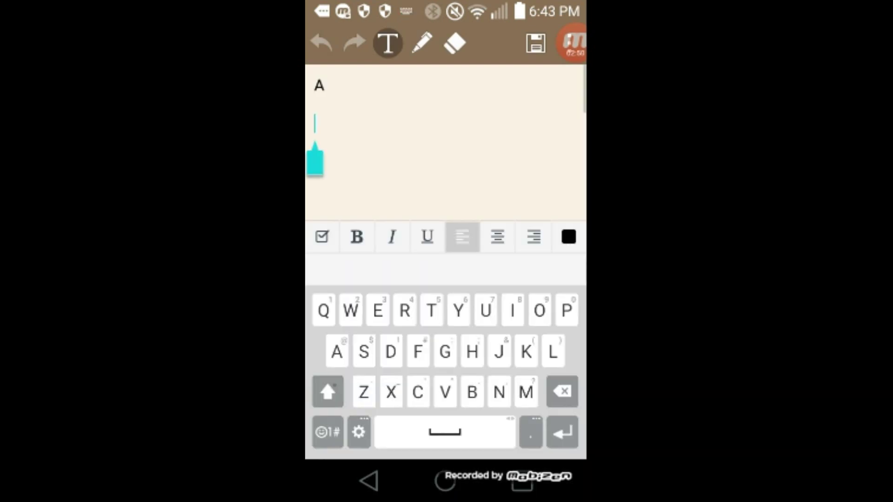
type("H")
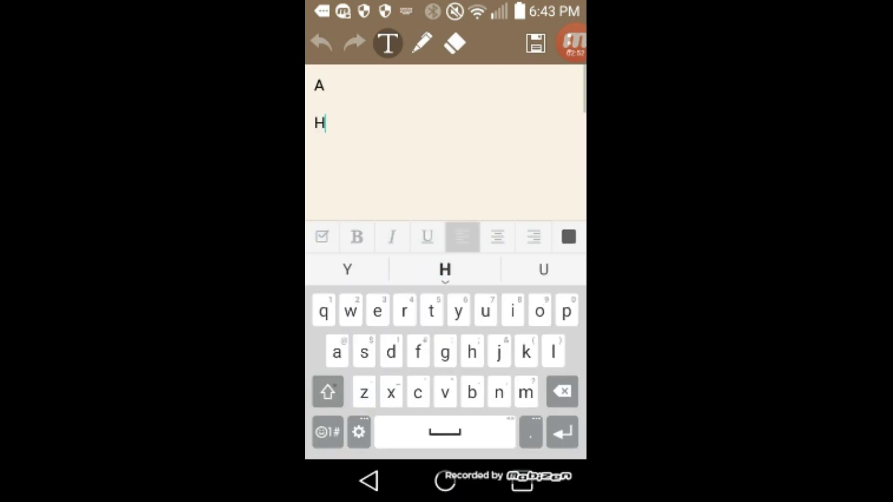
type("i")
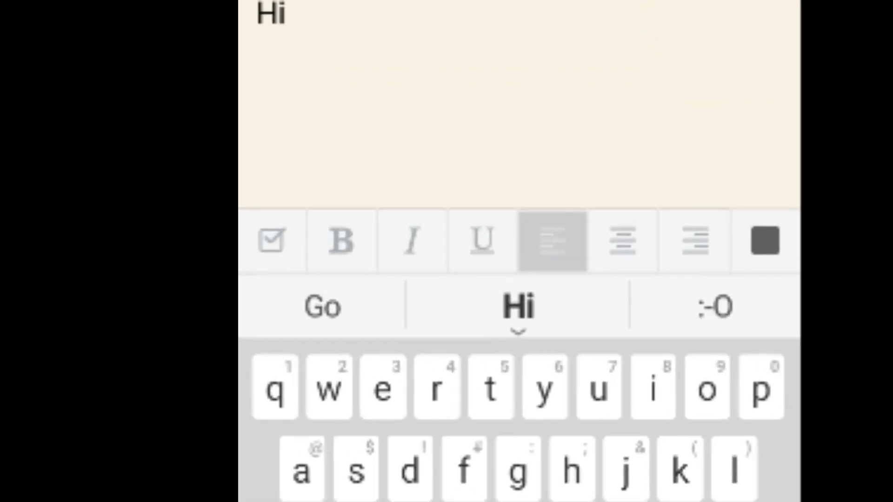
type("r")
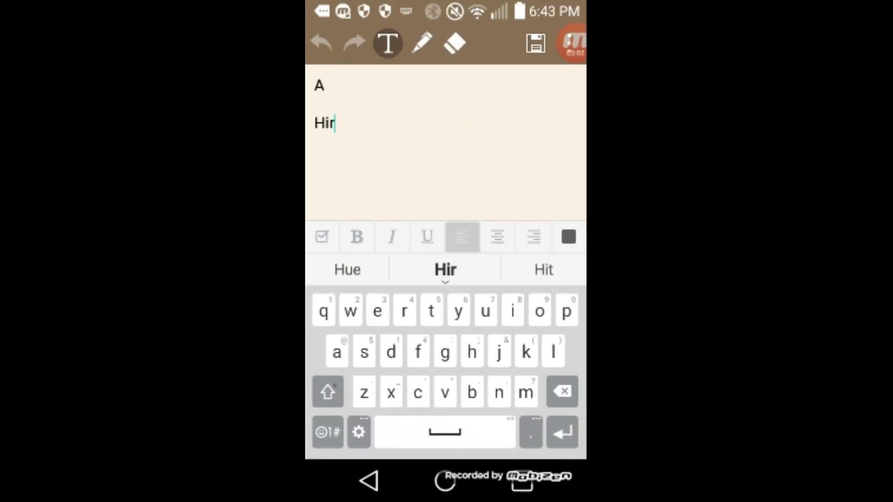
left_click(445, 269)
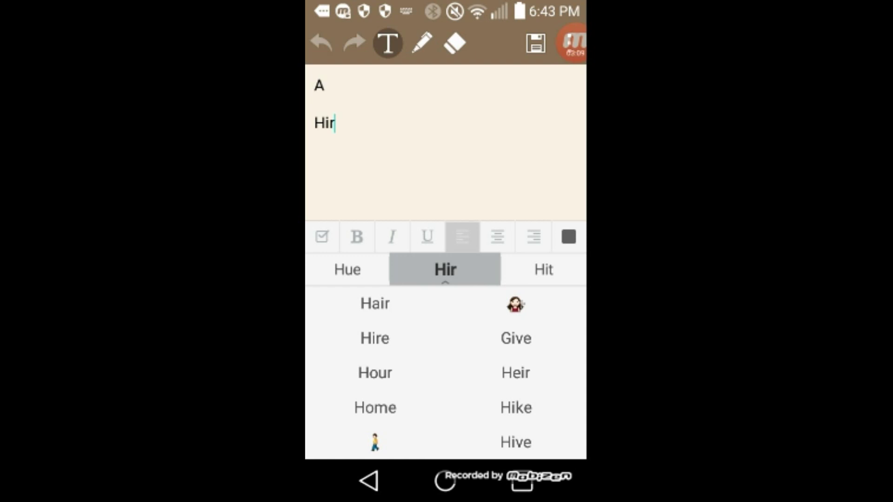
left_click(375, 338)
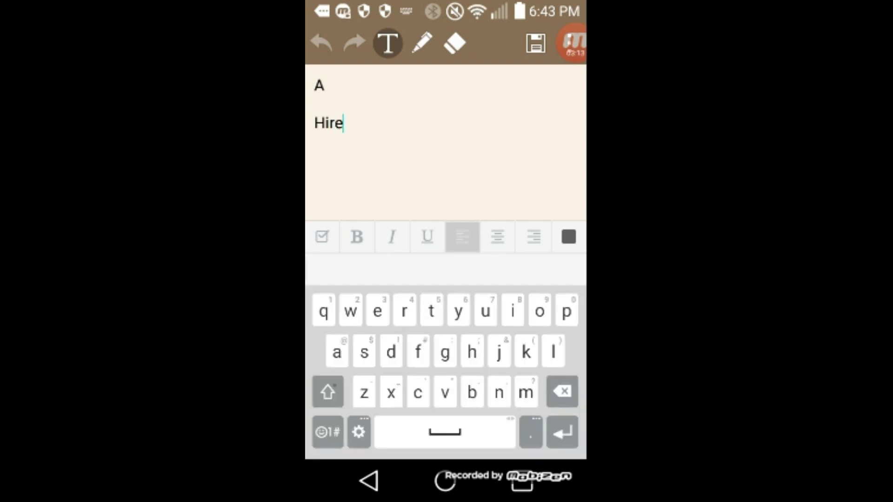
type(" h")
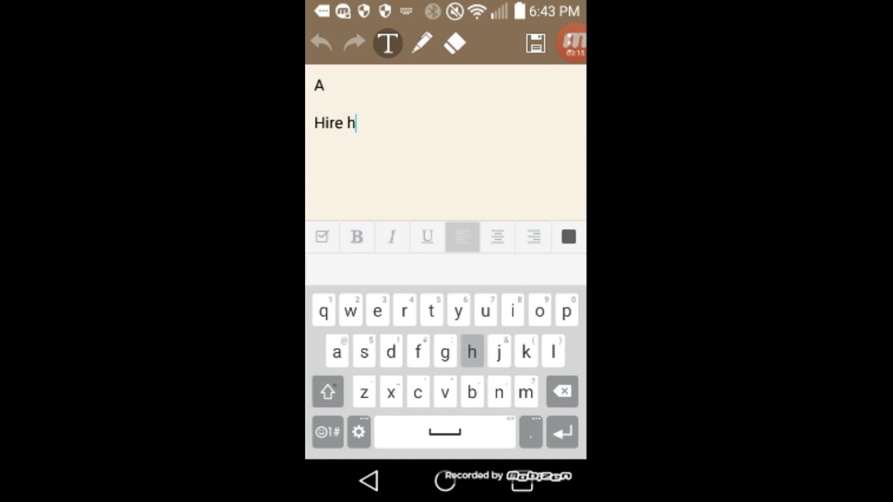
type("e")
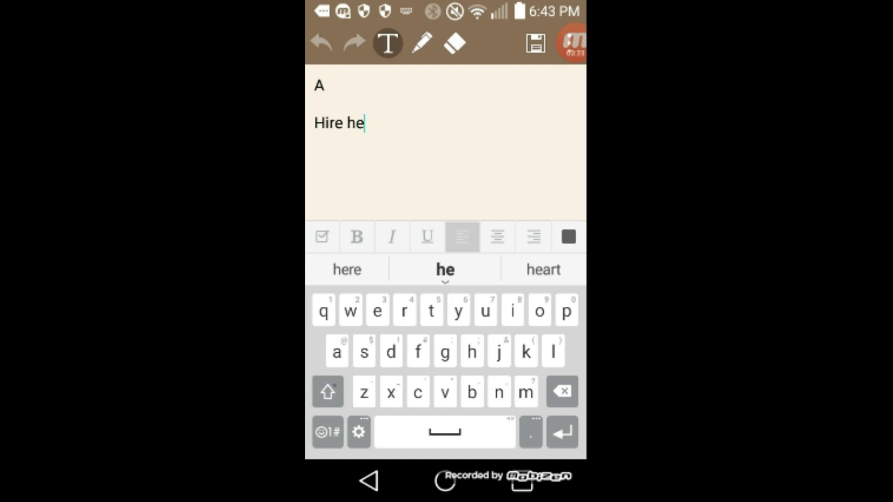
Step: Complete he as heart from suggestions, type ho, delete the o, and toggle the expanded suggestions
left_click(544, 269)
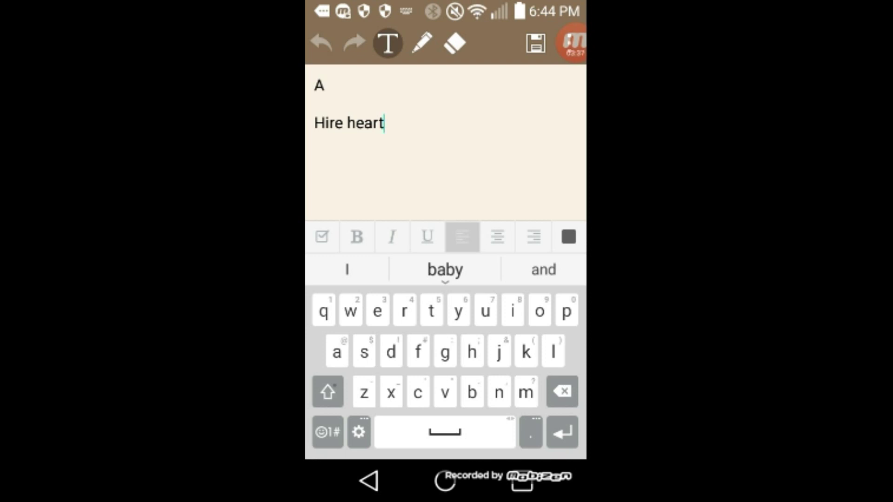
type("ho")
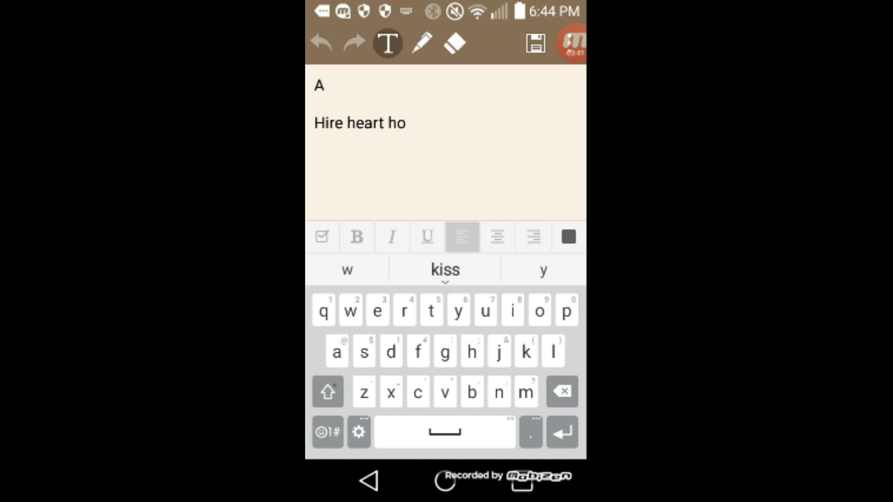
key("BackSpace")
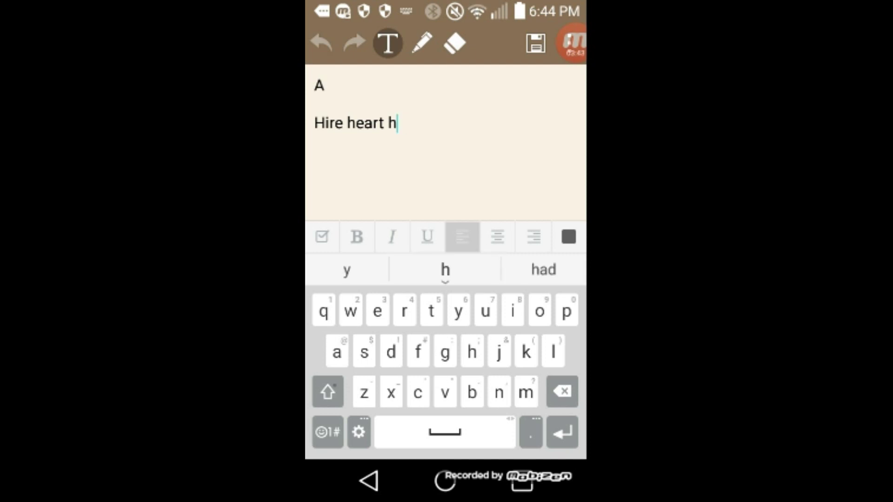
left_click(445, 281)
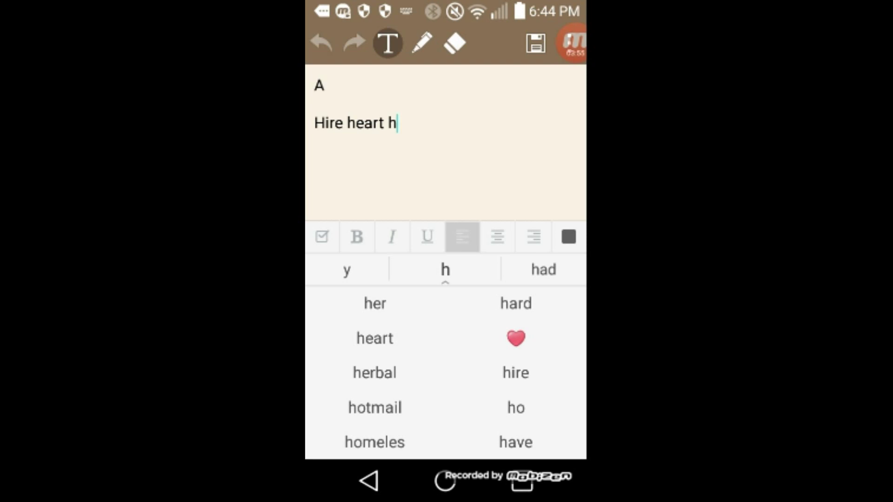
left_click(445, 283)
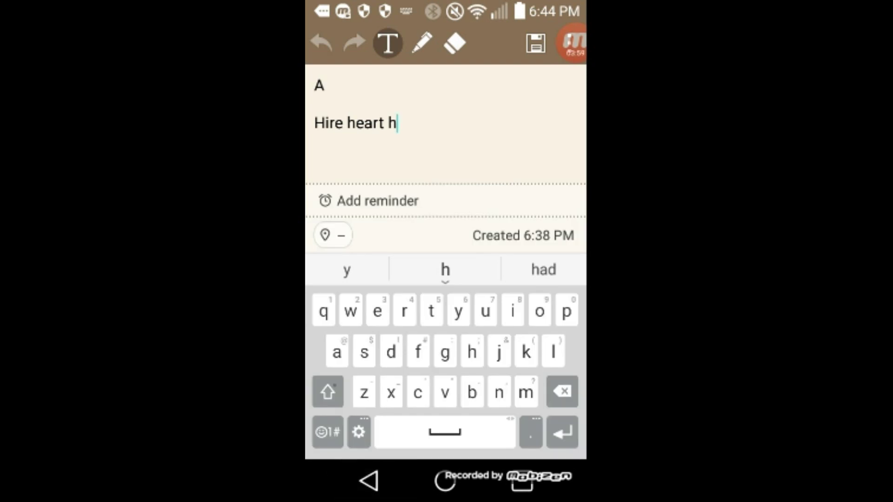
Step: Hide the keyboard, then save and close the 'Hire heart h' note
left_click(369, 480)
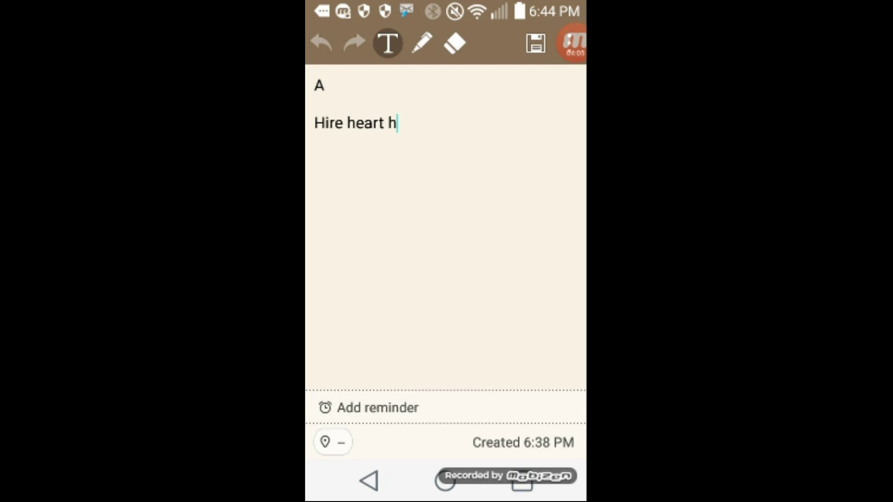
left_click(445, 480)
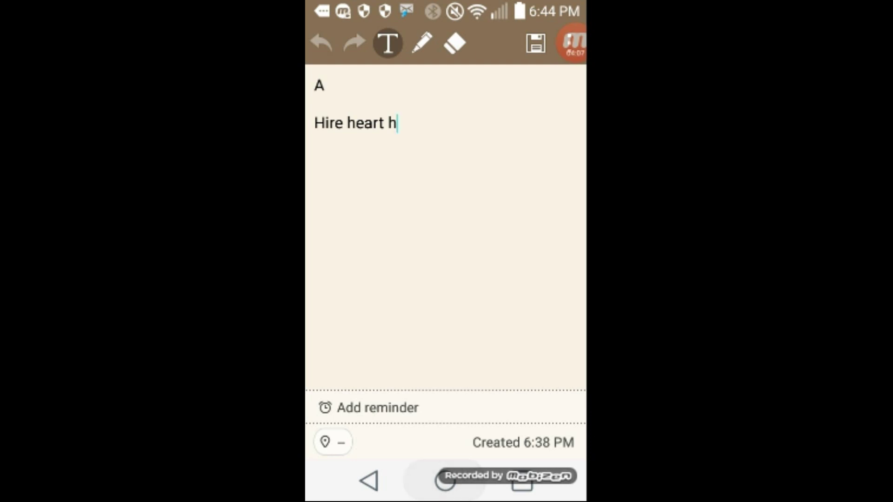